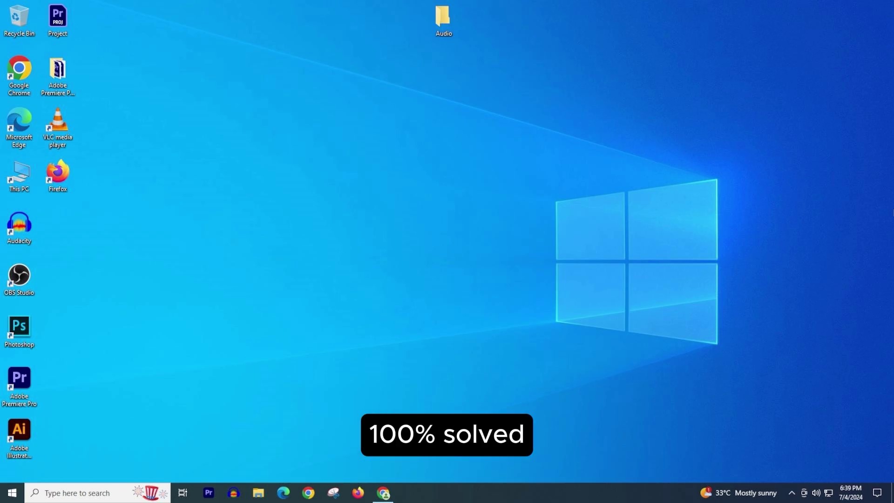
Launch Chrome and go to the Chrome Web Store through the menu's Extensions entry
click(383, 492)
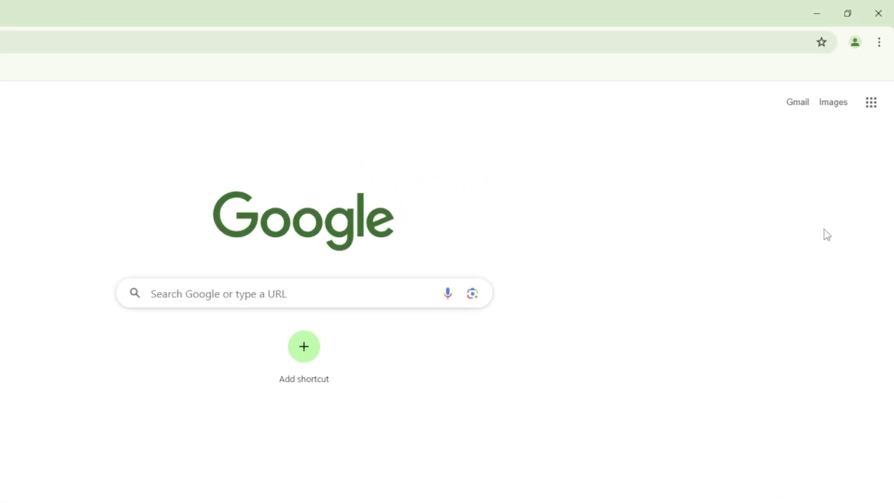
click(882, 41)
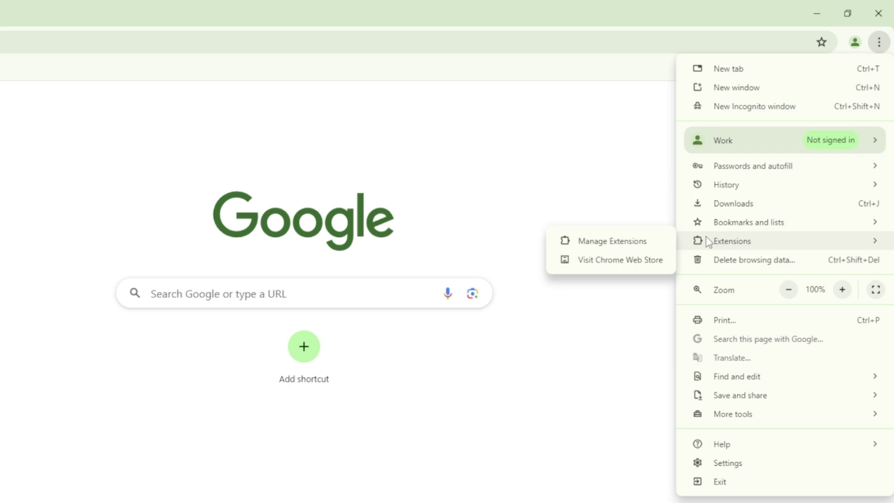
mouse_move(732, 241)
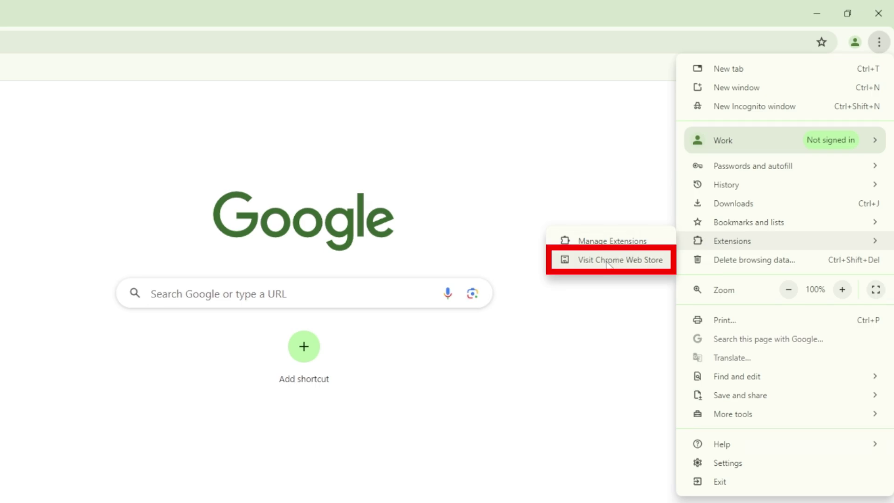
click(608, 264)
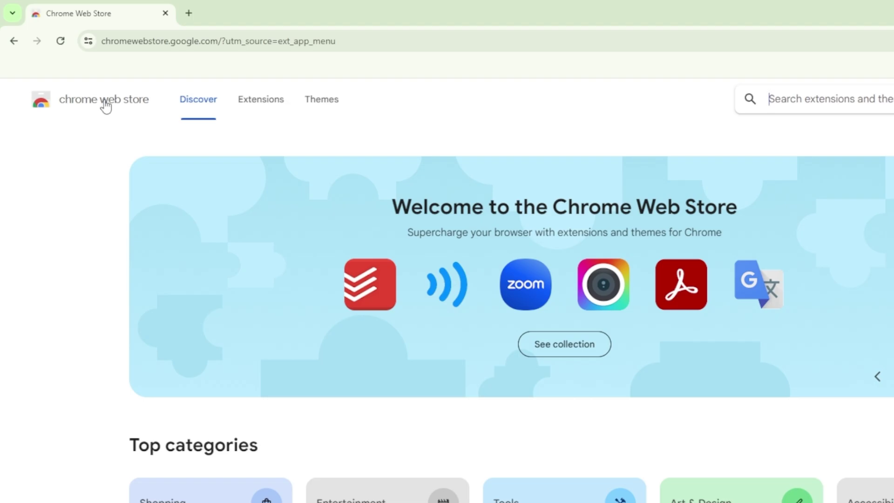
Open three extra Chrome Web Store tabs in the background, then return to the first
middle_click(105, 106)
middle_click(105, 104)
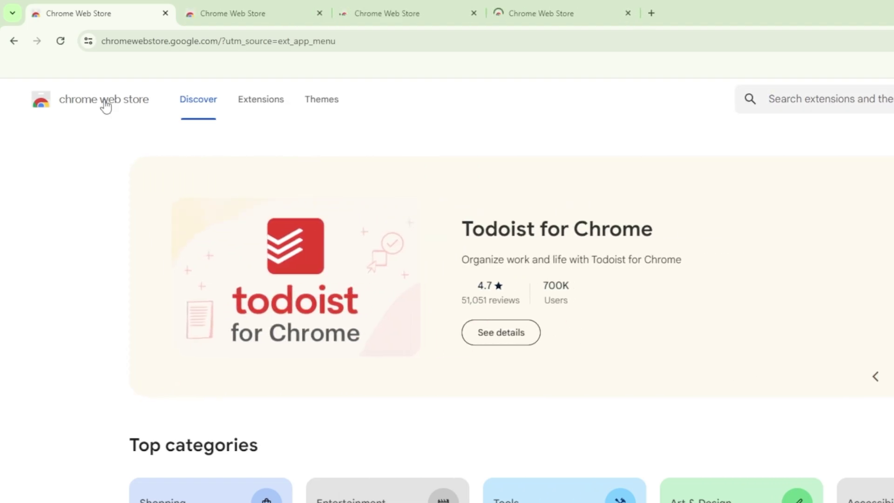
click(293, 14)
click(415, 14)
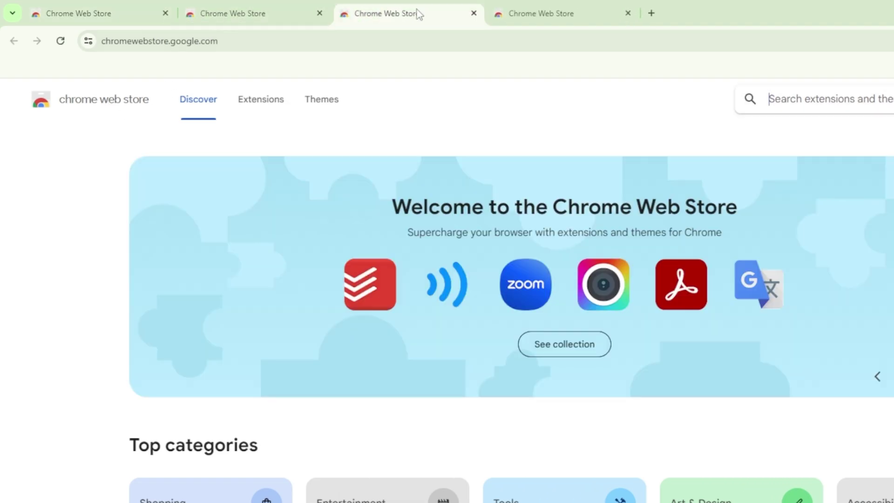
click(519, 14)
click(120, 17)
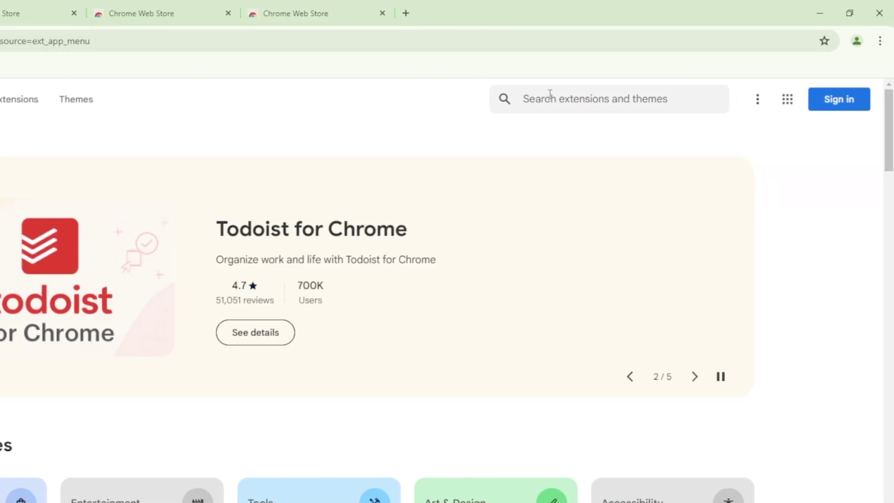
Search the store for 'violent monkey' and add Violentmonkey to Chrome
click(558, 99)
text(violent monk)
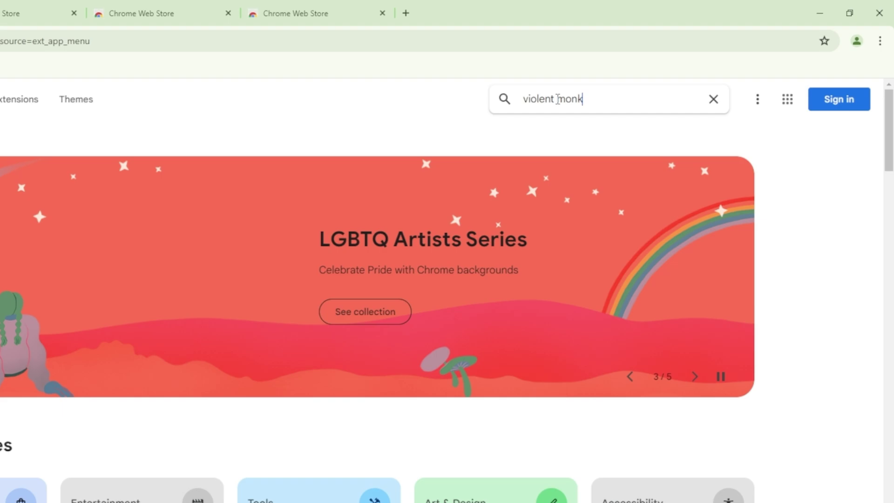
text(ey)
key(Return)
click(173, 208)
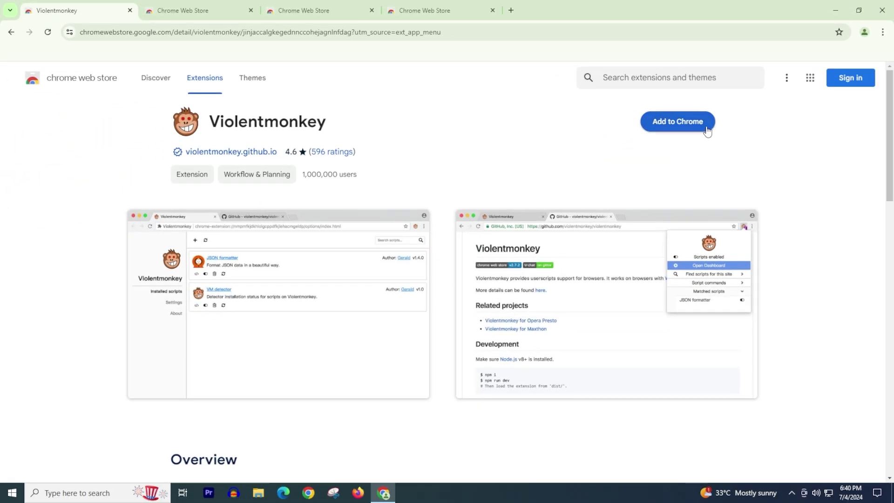
click(704, 130)
click(473, 155)
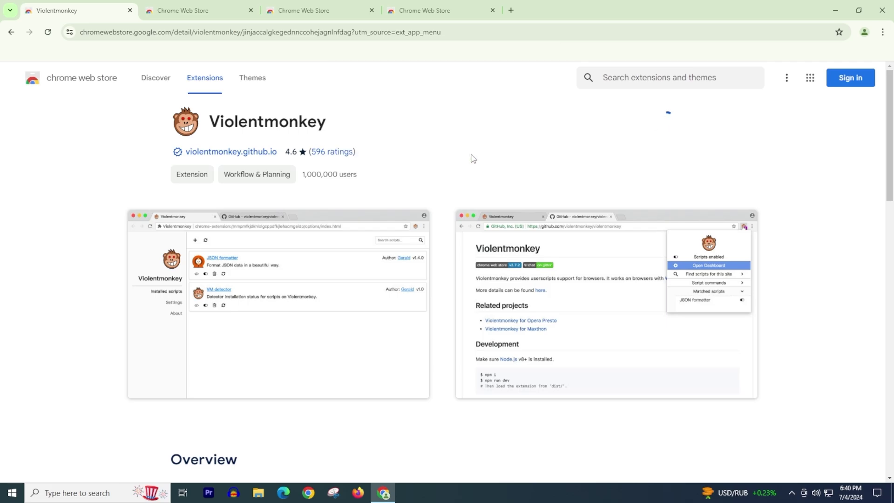
Search the second store tab for 'stylus' and add the Stylus extension to Chrome
click(472, 159)
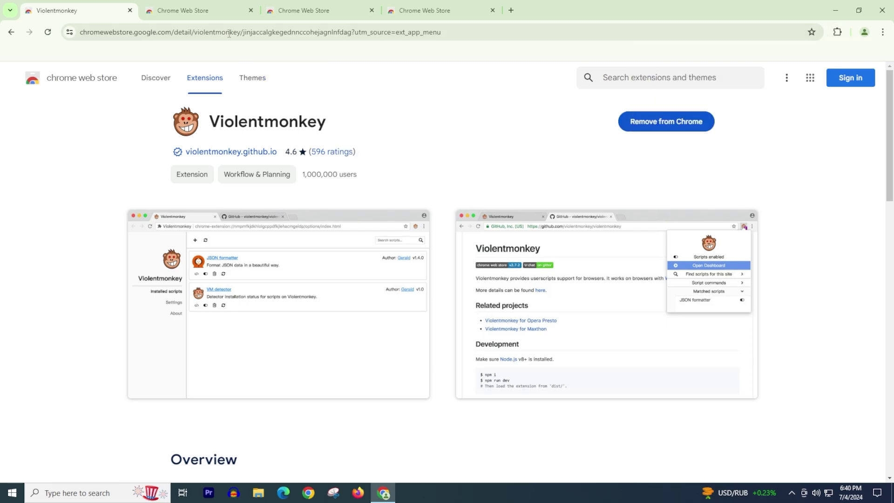
click(217, 12)
click(629, 83)
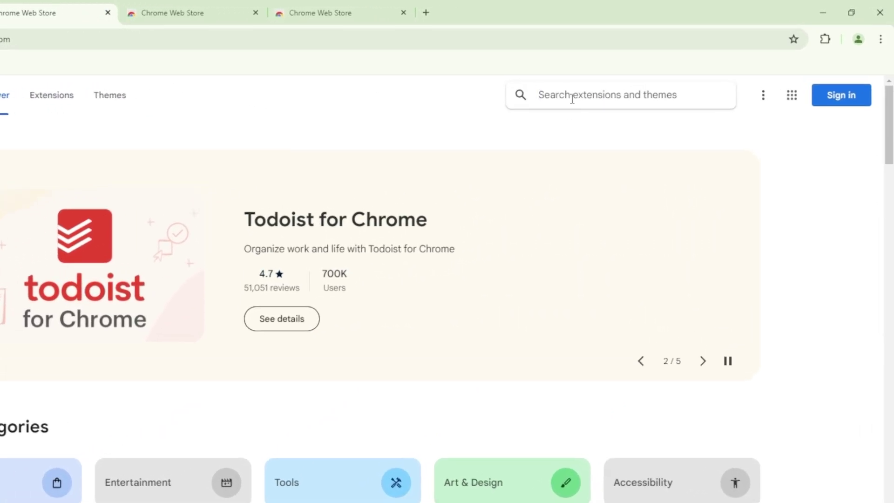
text(stylus)
key(Return)
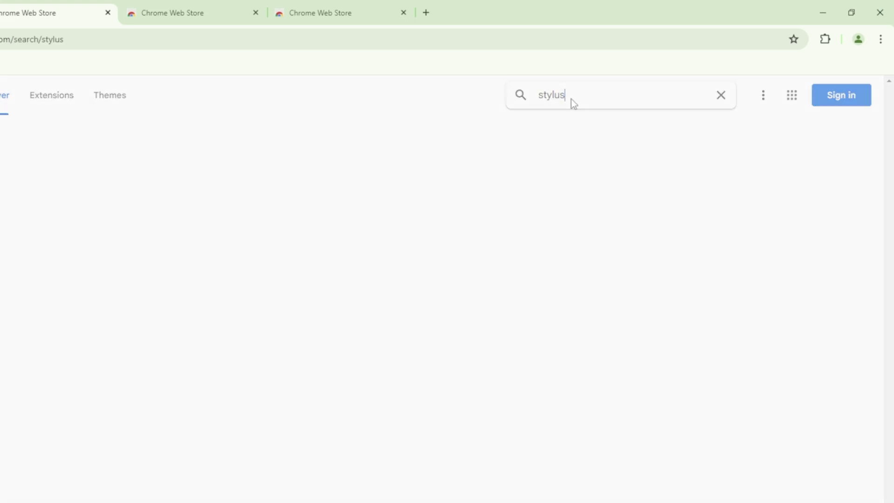
click(202, 199)
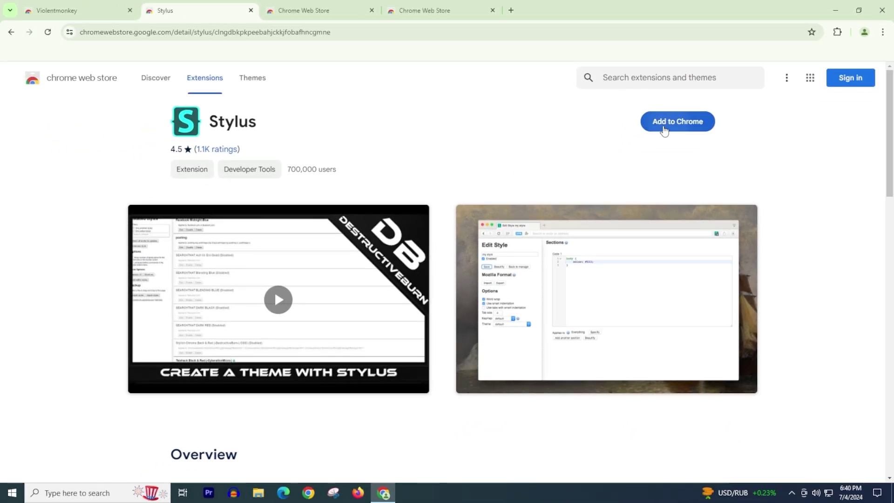
click(663, 127)
click(480, 123)
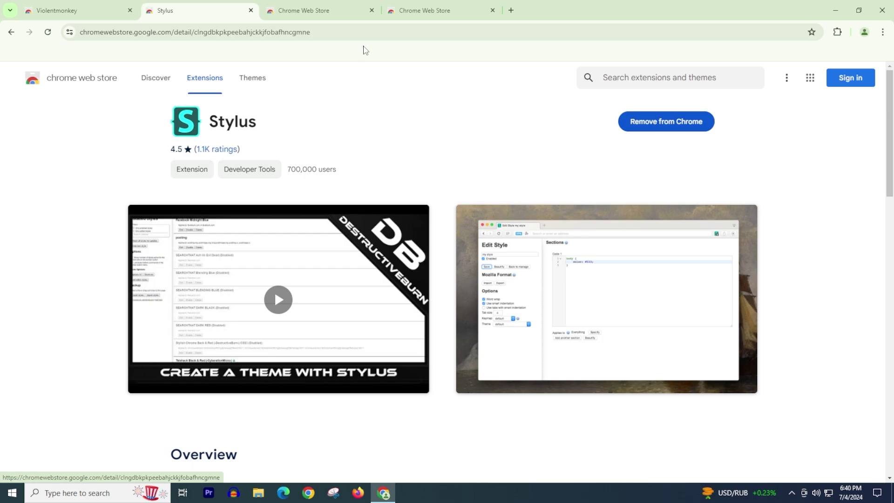
Search the third store tab for 'u block origin' and add uBlock Origin to Chrome
click(322, 10)
click(605, 77)
text(u block o)
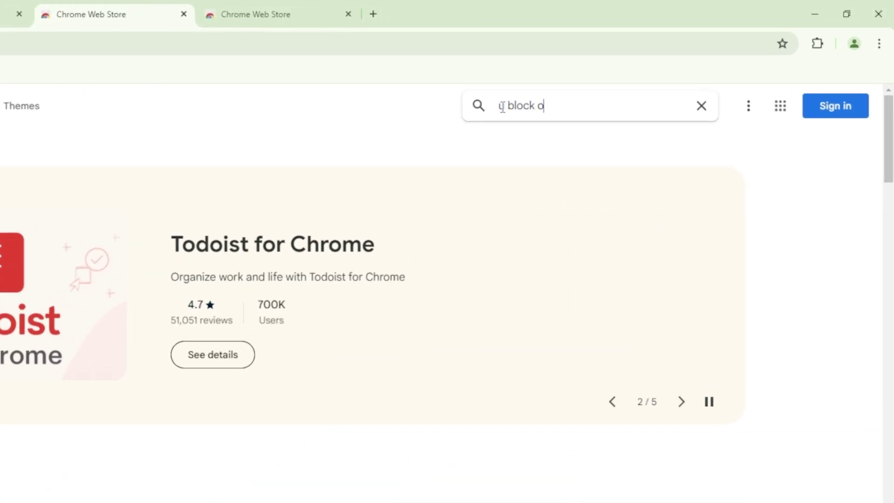
text(rigin)
key(Return)
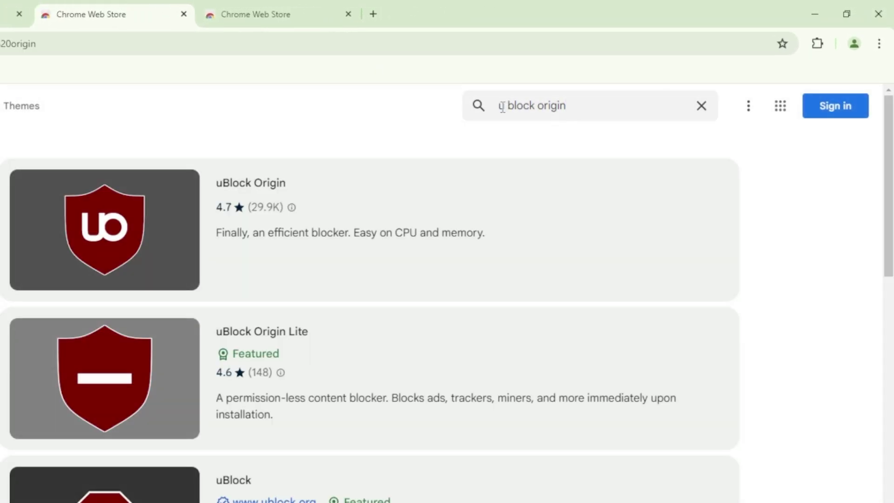
click(143, 213)
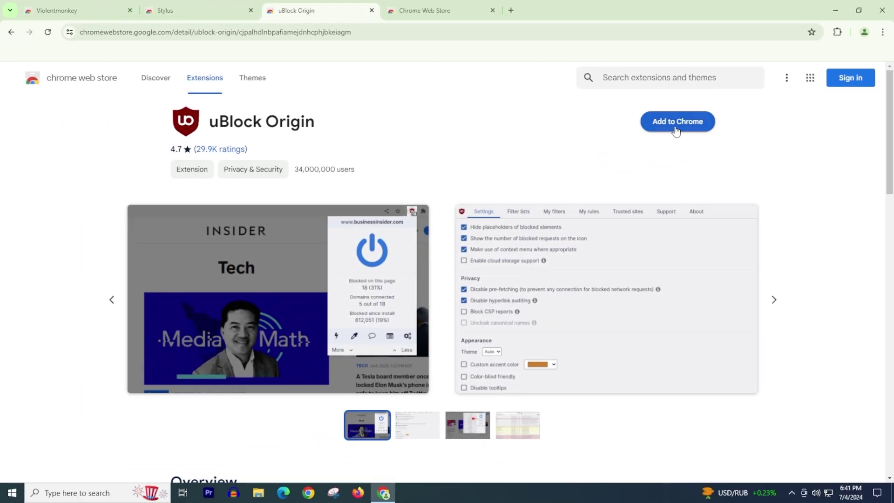
click(675, 129)
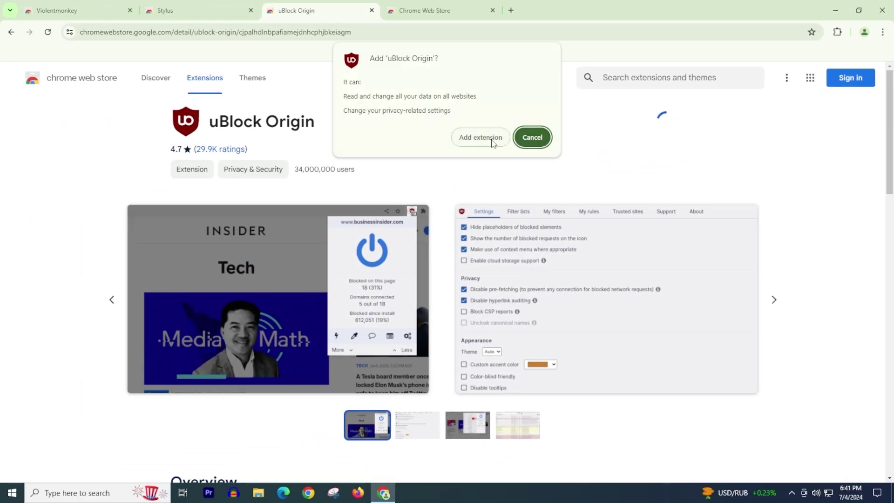
click(490, 139)
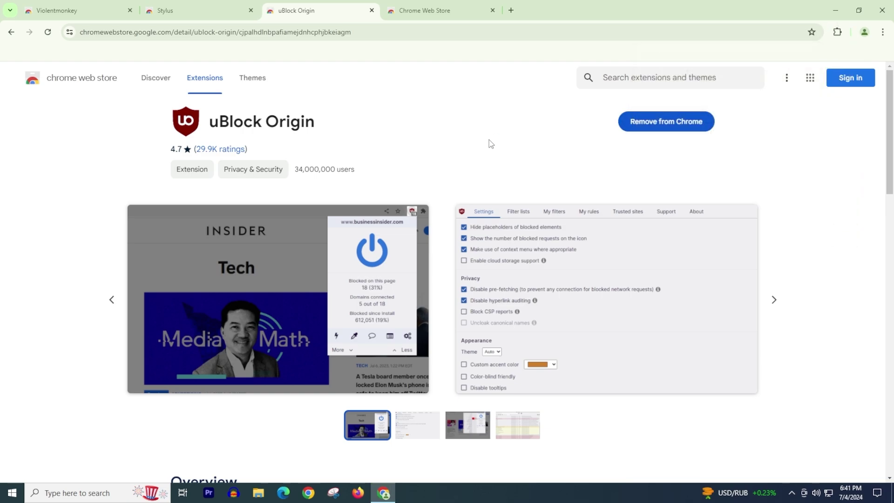
Load youtube.com in a new tab, open Mr Bean's Black Friday Accident and pause it
click(511, 10)
text(youtube.co)
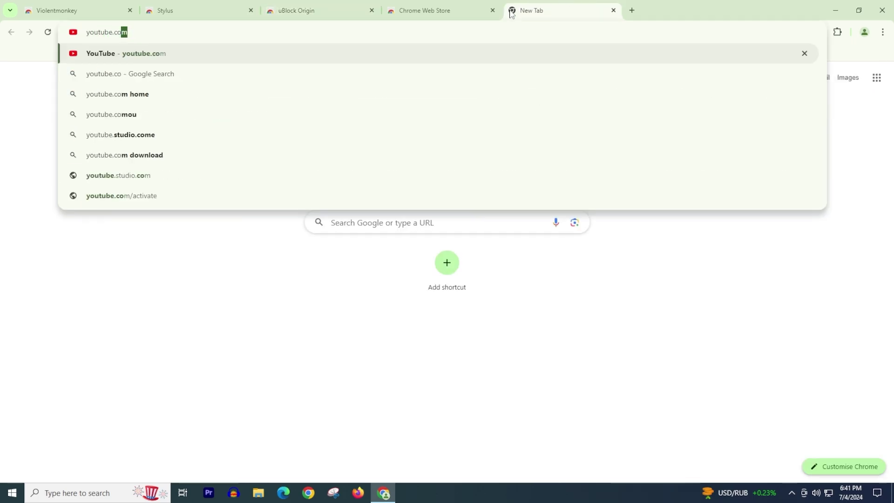
key(Return)
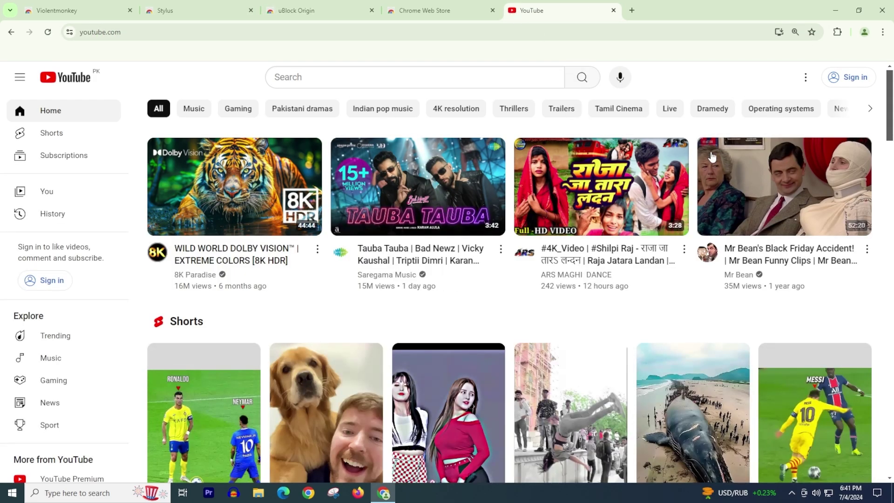
click(711, 155)
key(space)
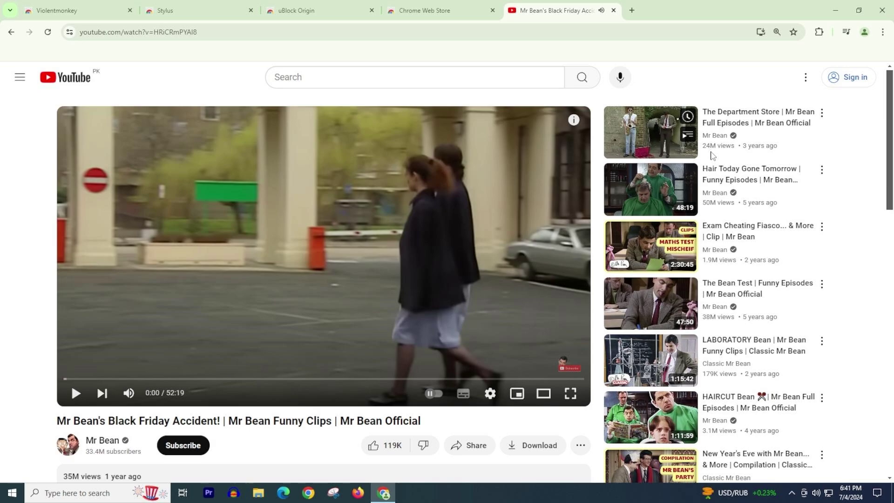
scroll(712, 168, down, 2)
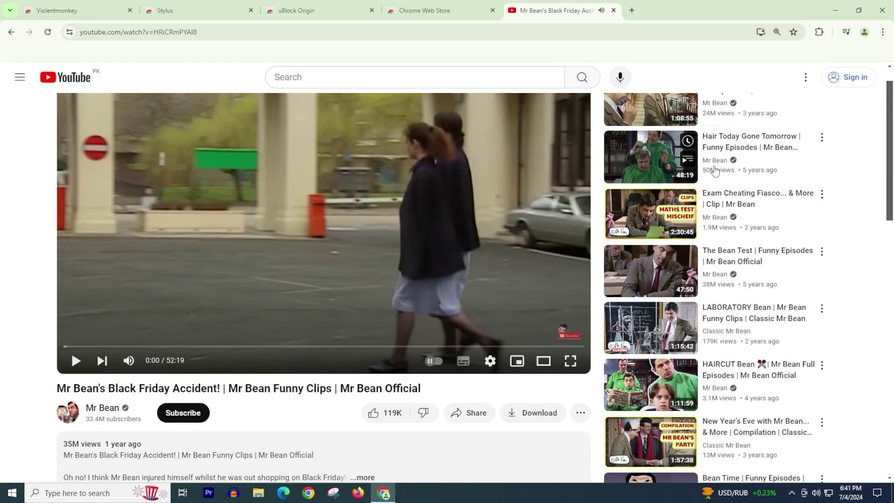
scroll(716, 180, down, 2)
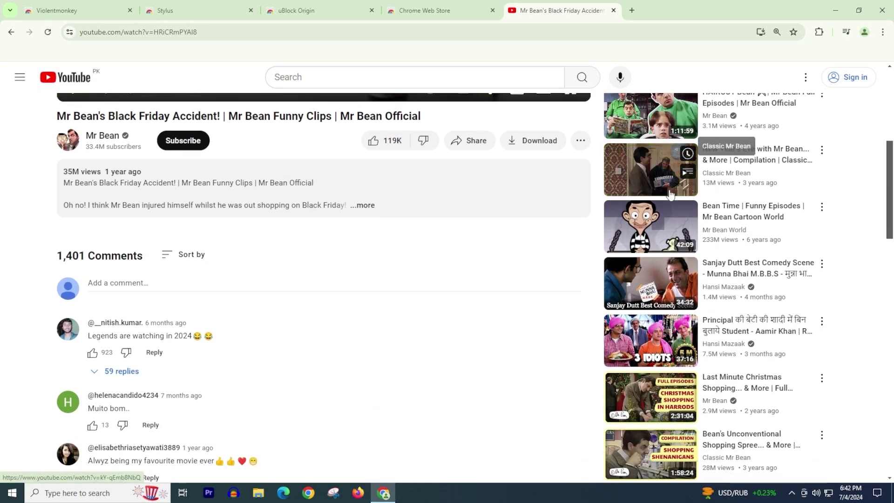
scroll(181, 346, down, 2)
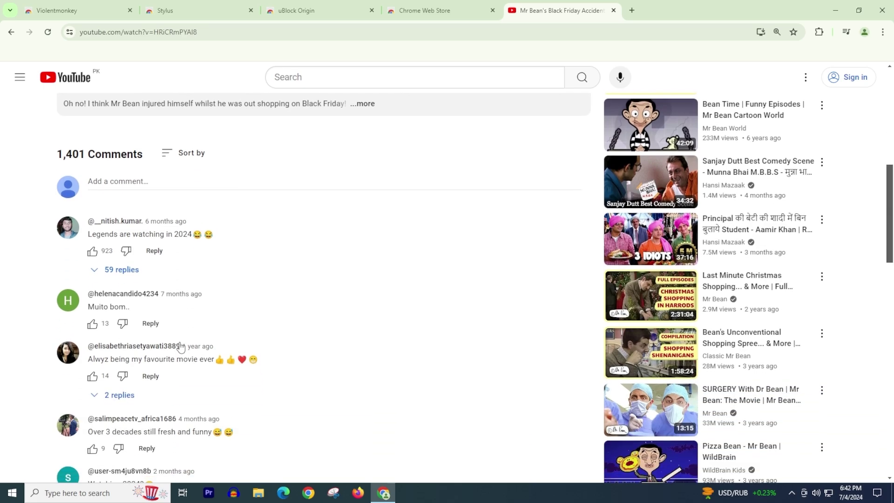
scroll(181, 347, down, 2)
scroll(180, 346, down, 2)
scroll(181, 346, down, 2)
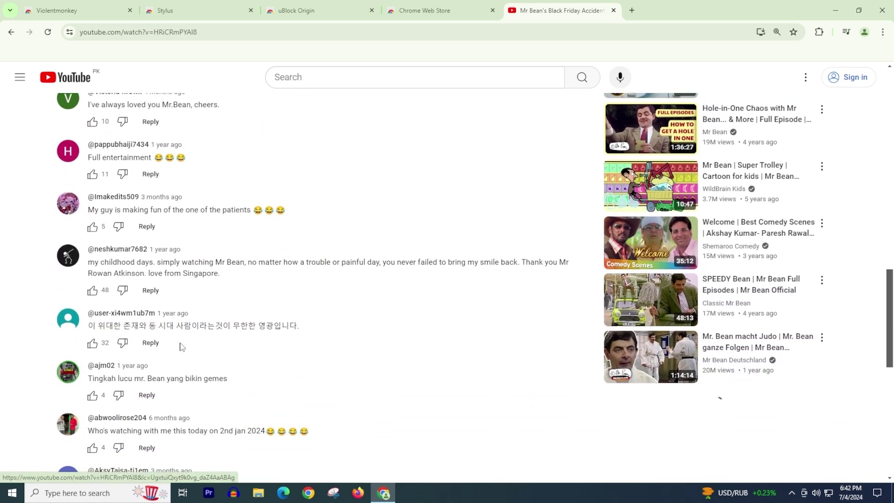
scroll(180, 346, up, 3)
scroll(180, 346, up, 1)
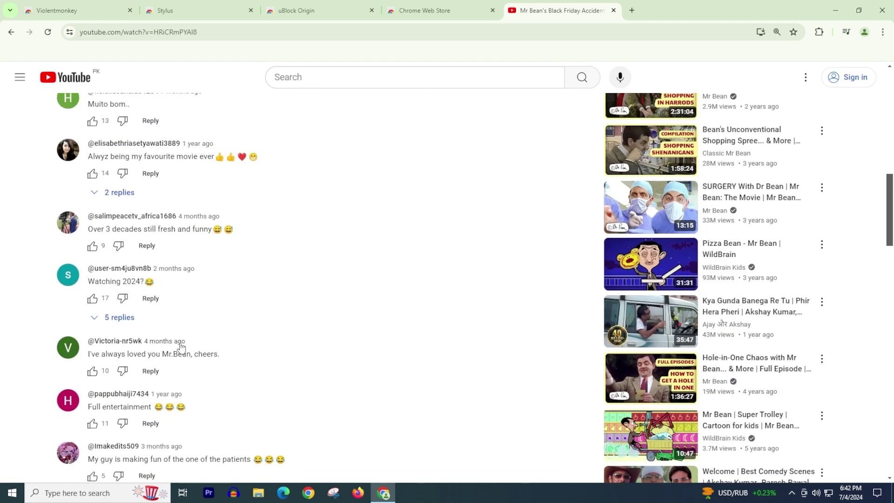
scroll(180, 346, up, 5)
scroll(181, 346, up, 3)
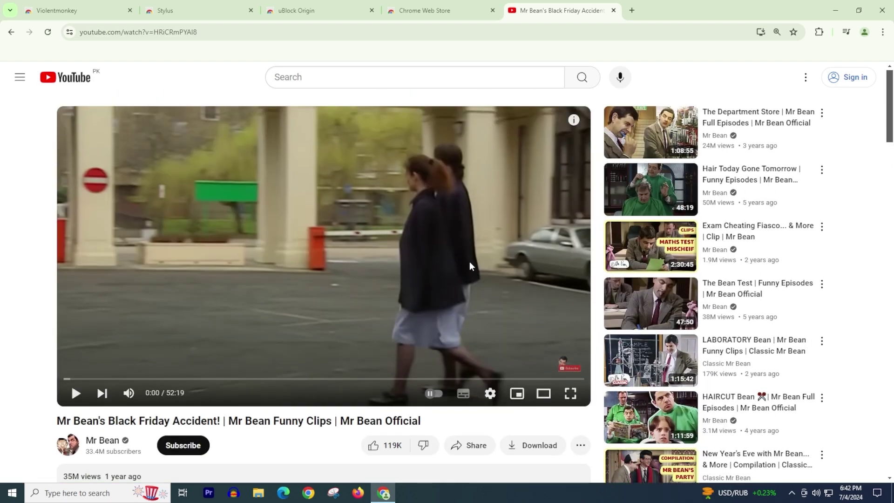
Search Google for 'brave' in a new tab, then load youtube.com in another tab
click(632, 11)
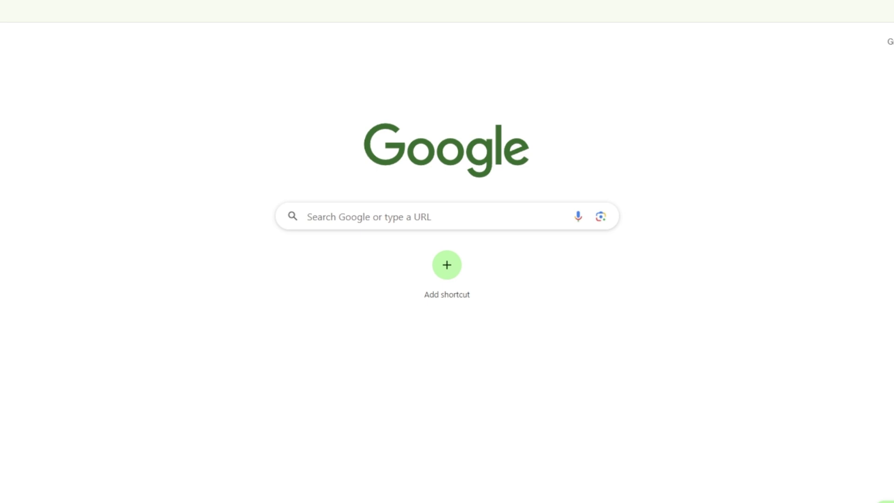
click(372, 205)
text(brave)
key(Return)
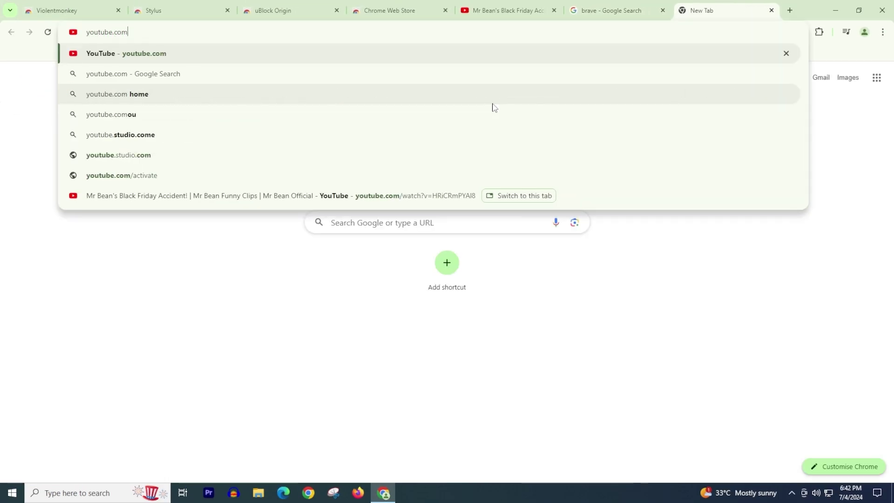
key(Return)
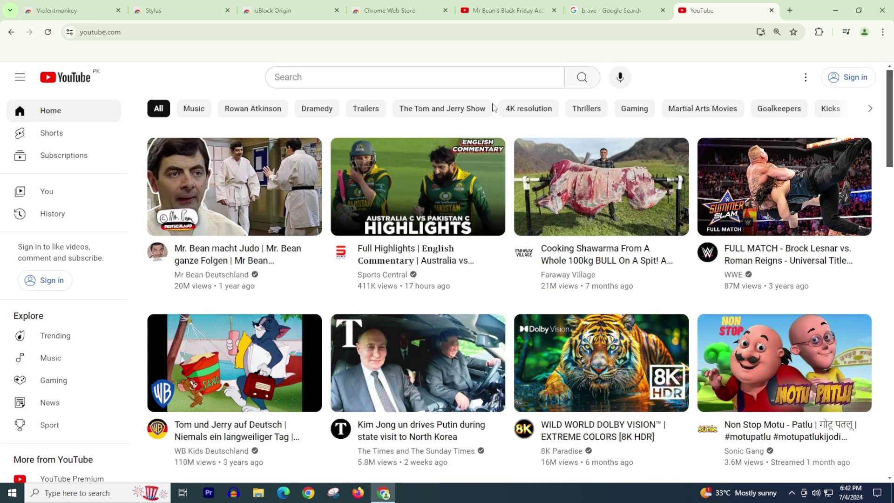